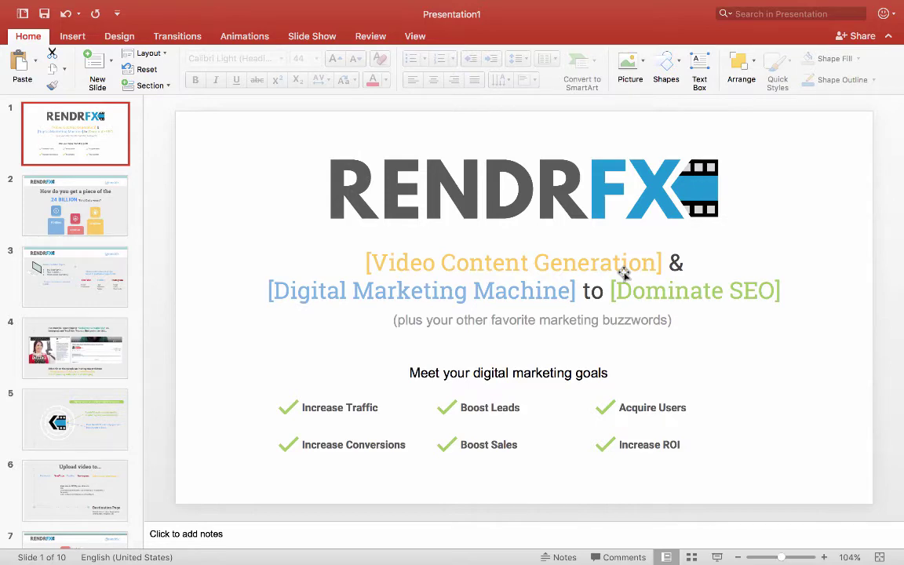
Look through all ten slides of the presentation and return to the opening RENDRFX slide.
key(Down)
key(Down)
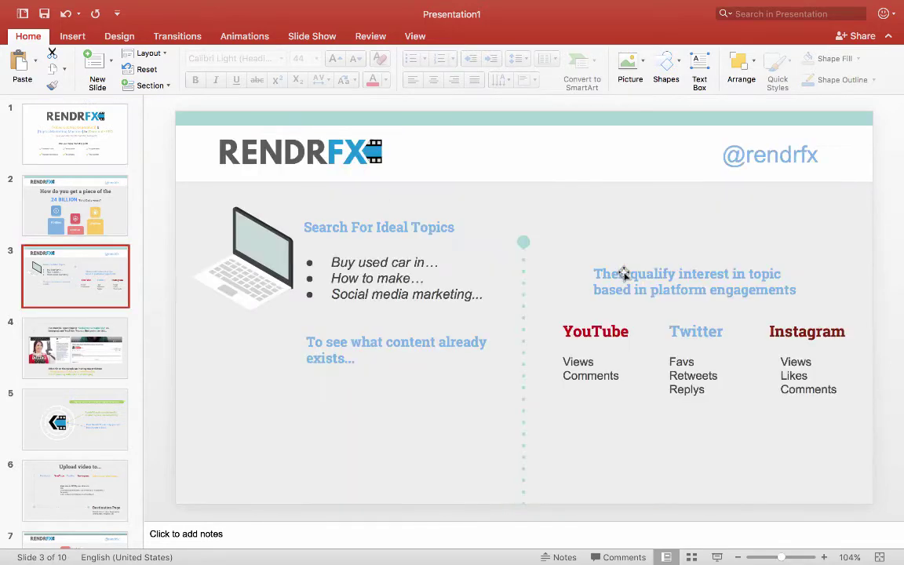
key(Down)
key(Down)
key(Down)
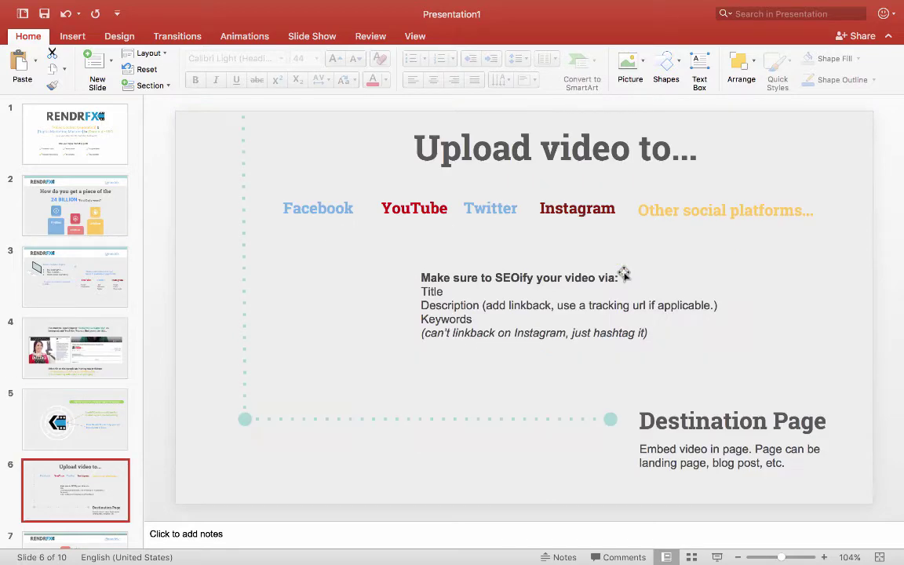
key(Down)
key(Down)
key(Down)
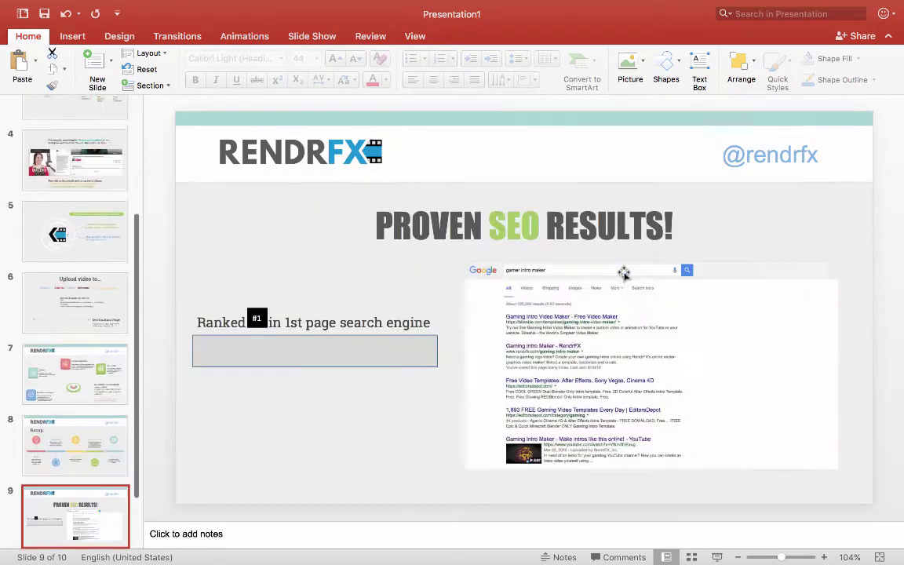
key(Down)
key(Up)
key(Up)
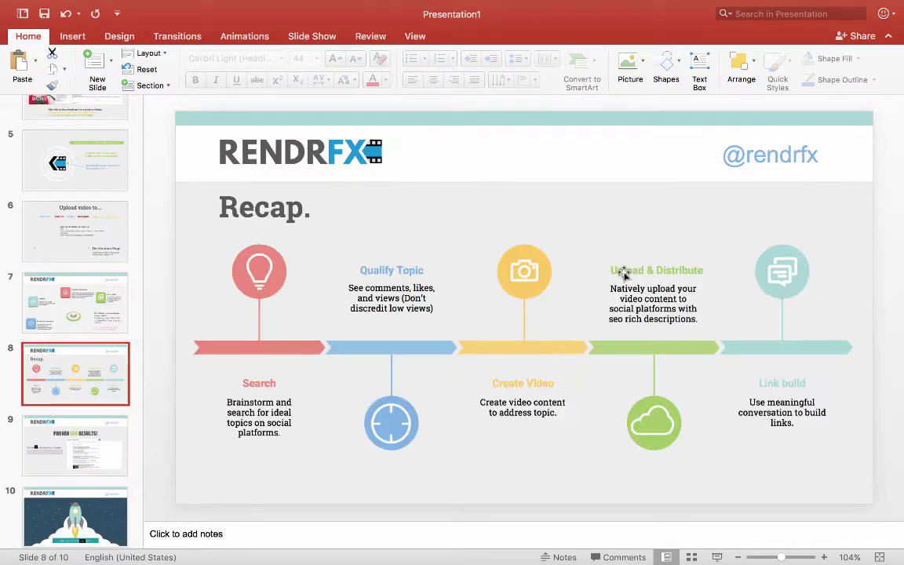
key(Up)
key(Up)
key(Up)
key(Up)
key(Up)
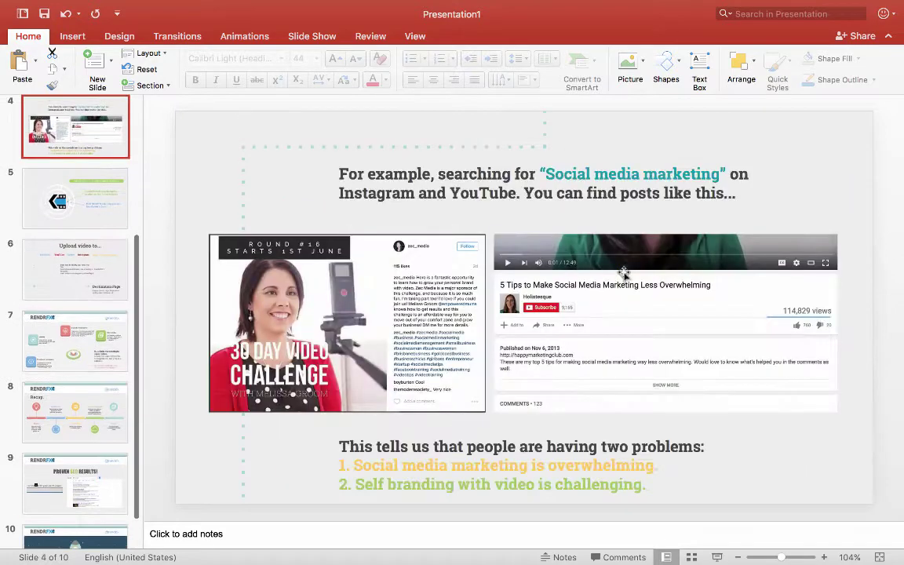
key(Up)
key(Up)
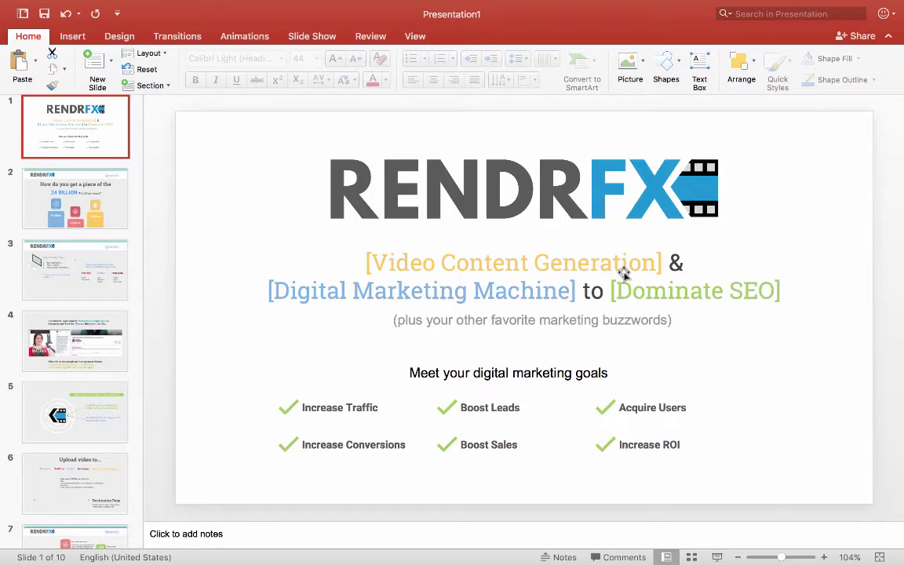
key(Down)
key(Down)
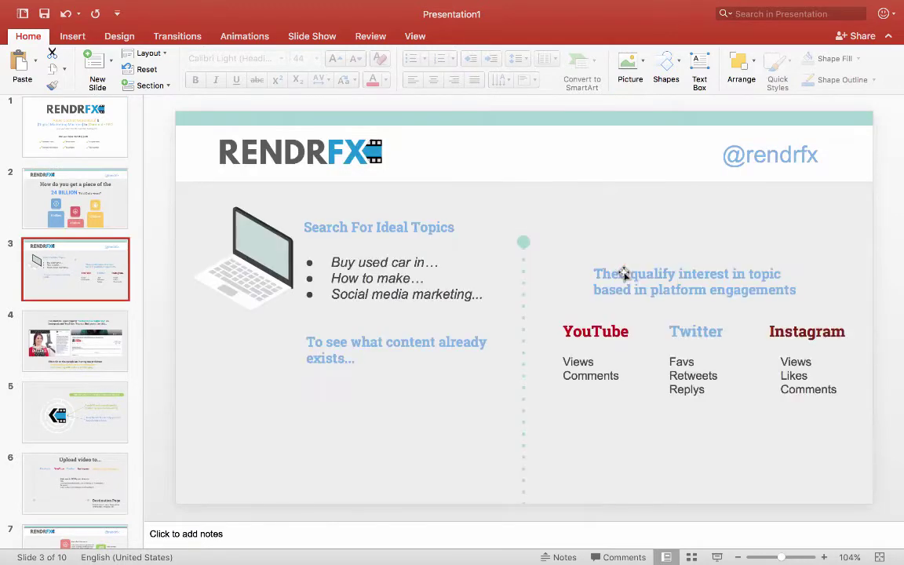
key(Down)
key(Down)
key(Down)
key(Down)
key(Down)
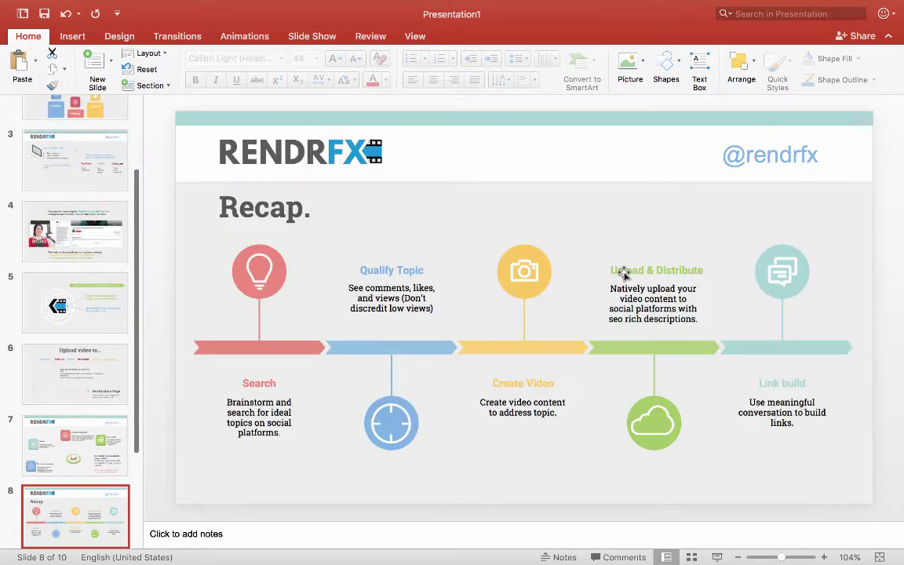
key(Down)
key(Down)
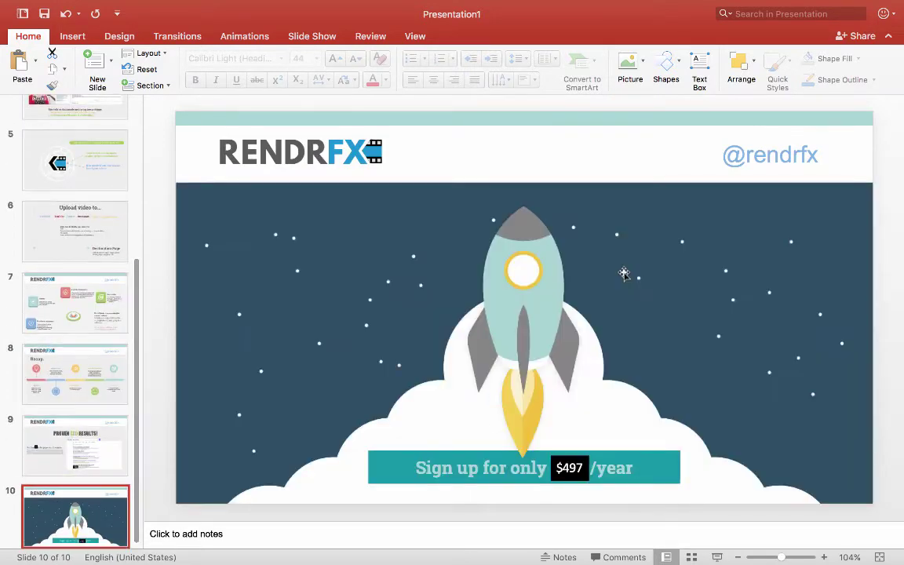
key(Up)
key(Up)
key(Up)
key(Up)
key(Up)
key(Up)
key(Up)
key(Up)
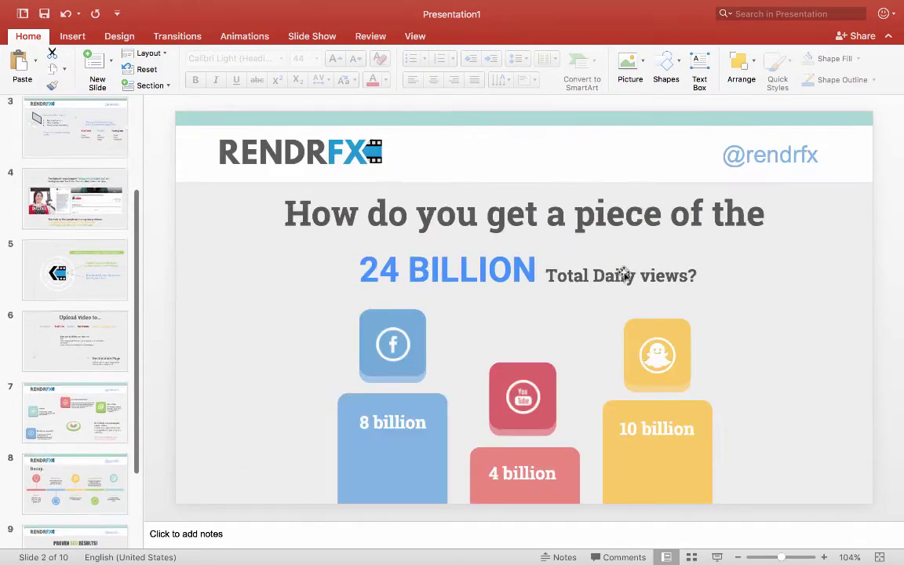
key(Up)
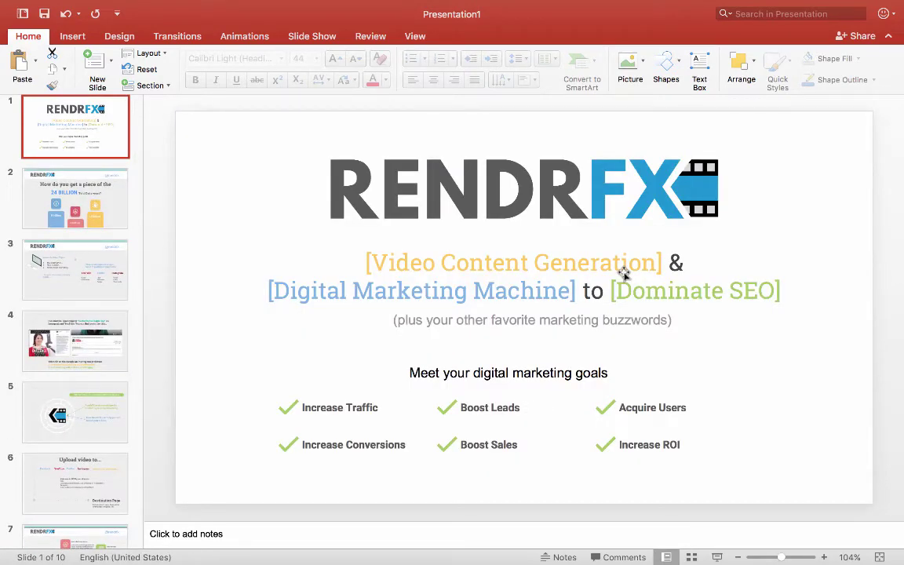
Add a Title and Content slide after the "24 BILLION" slide and delete its title and text placeholders.
key(Down)
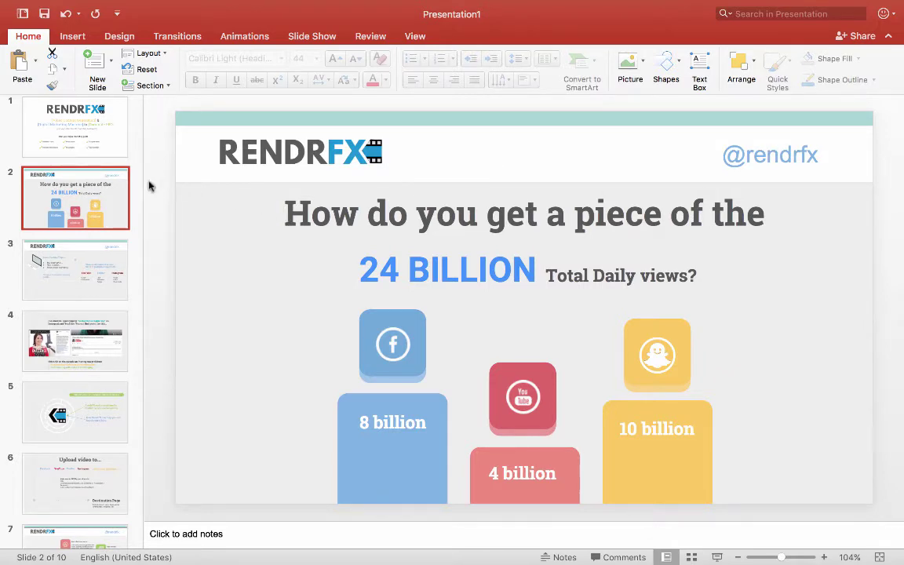
click(111, 70)
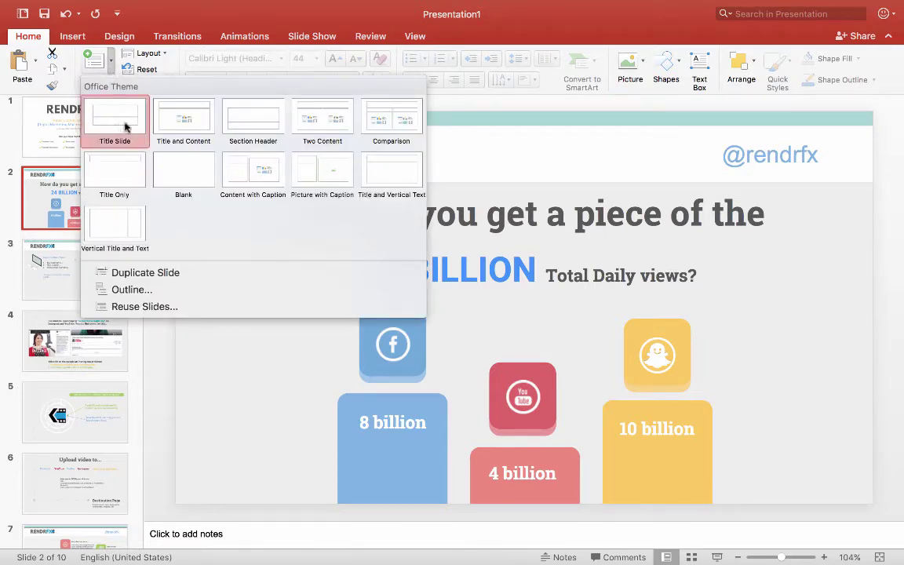
click(197, 127)
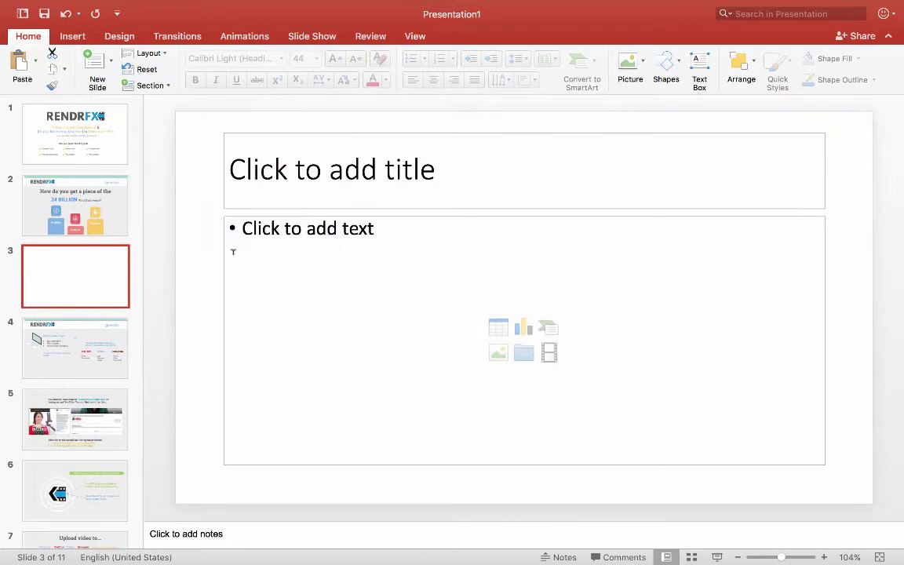
key(super+a)
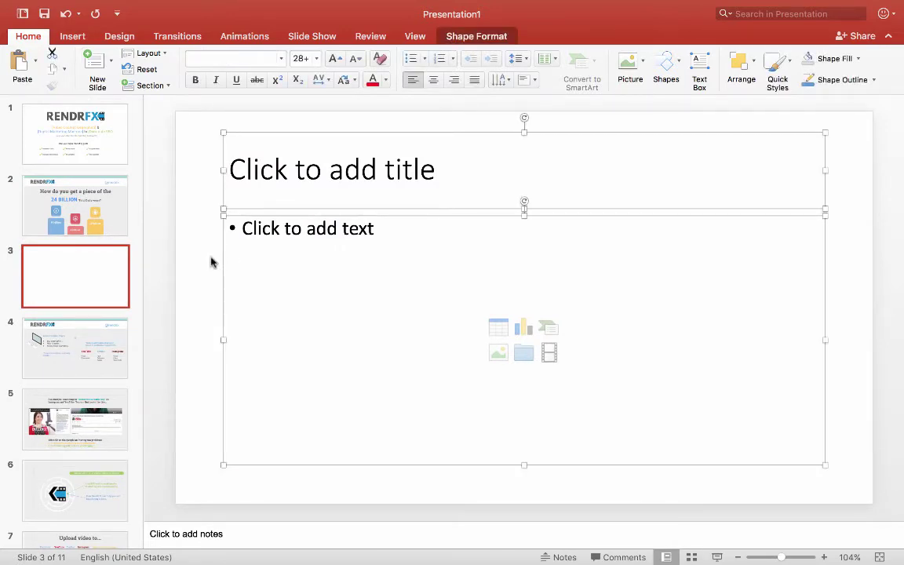
key(BackSpace)
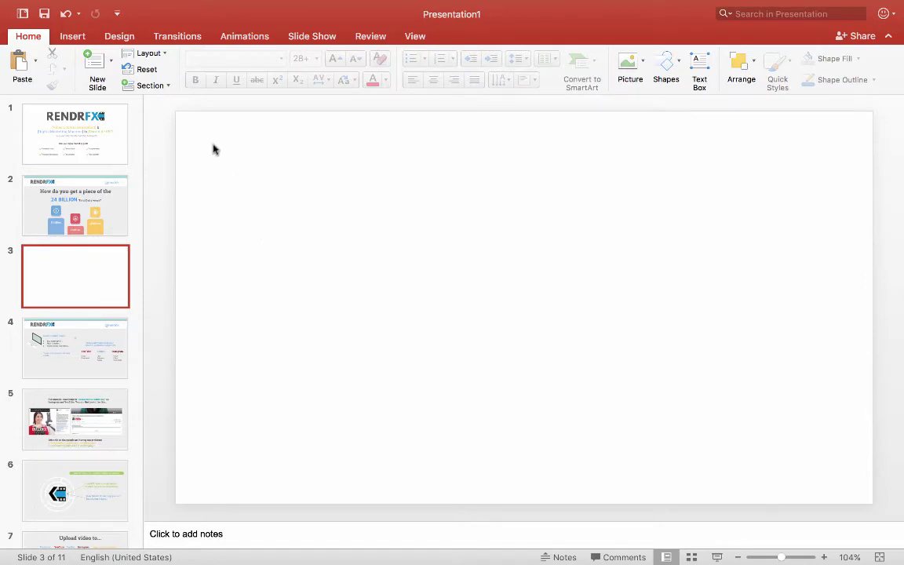
Insert the movie file Video_preview_4kxwcVATW.mp4 from the Downloads folder on the blank third slide.
click(81, 44)
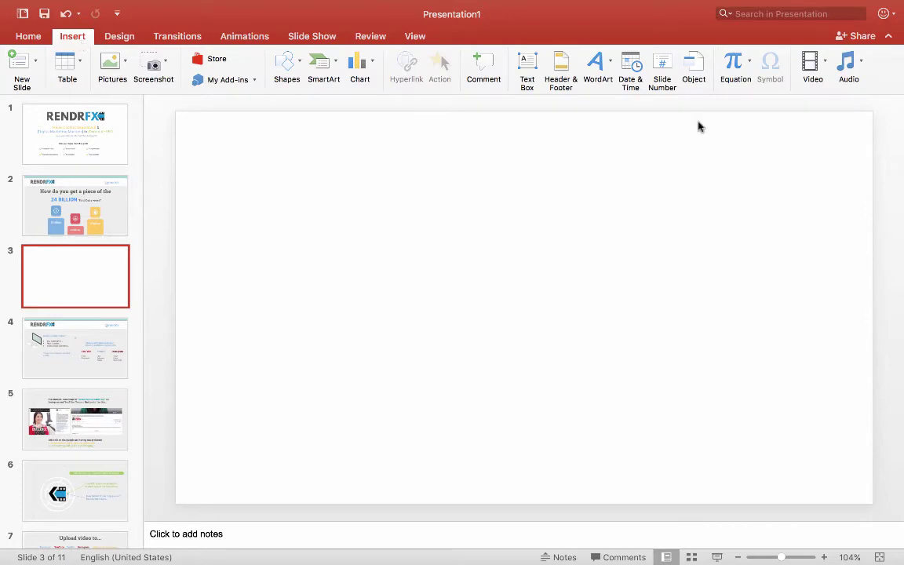
click(821, 73)
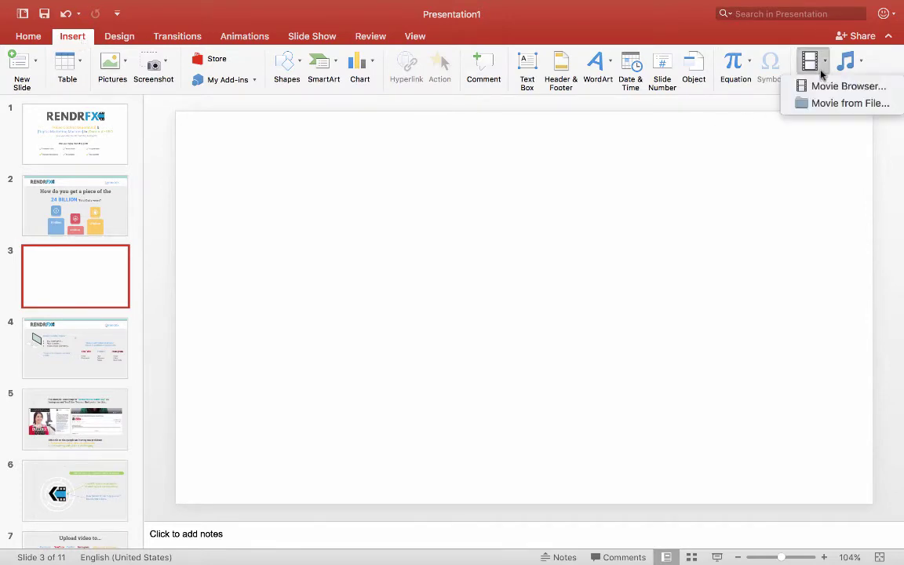
click(835, 109)
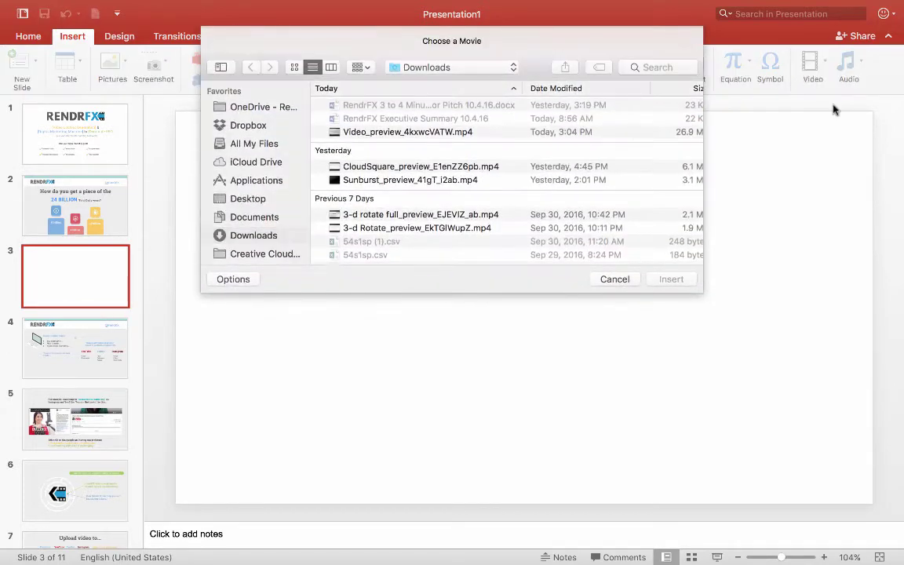
click(450, 133)
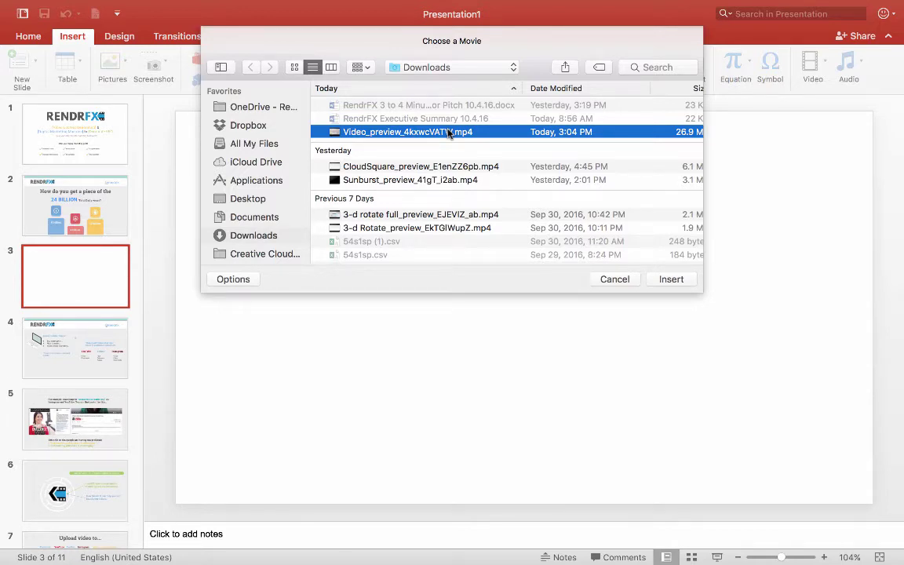
double_click(448, 133)
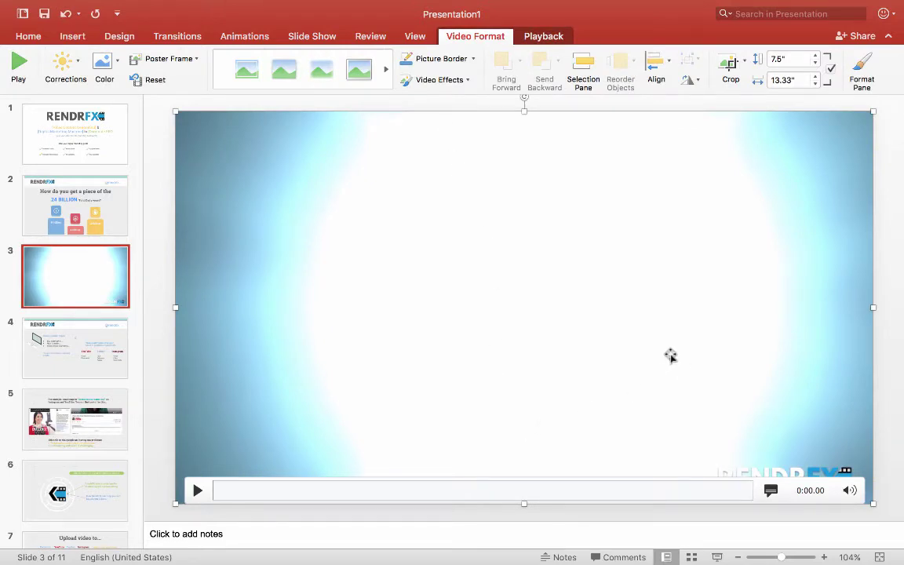
Check the order of the "24 BILLION" slide and the video slide that follows it.
click(73, 206)
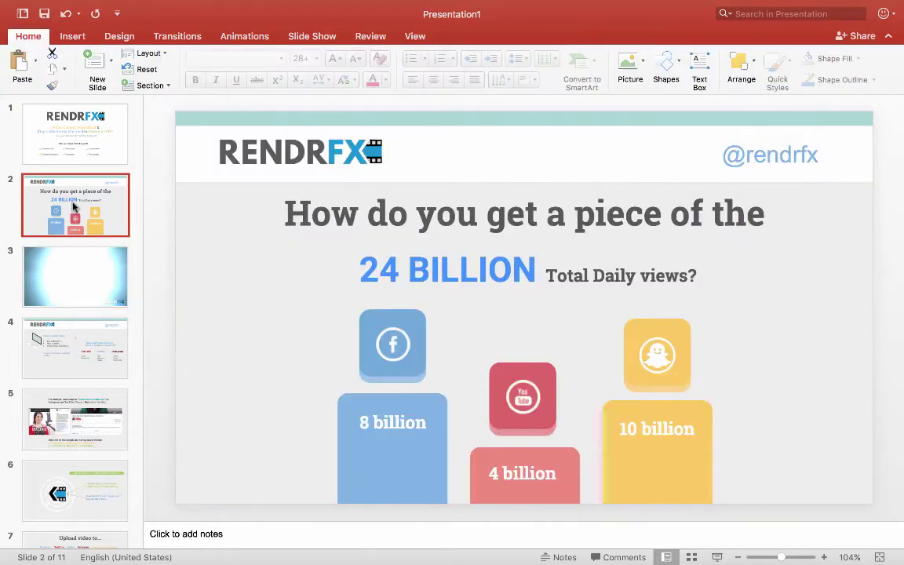
key(Down)
click(73, 205)
key(Down)
click(69, 190)
Add a new slide after the opening RENDRFX slide and move it to the start of the presentation.
click(98, 153)
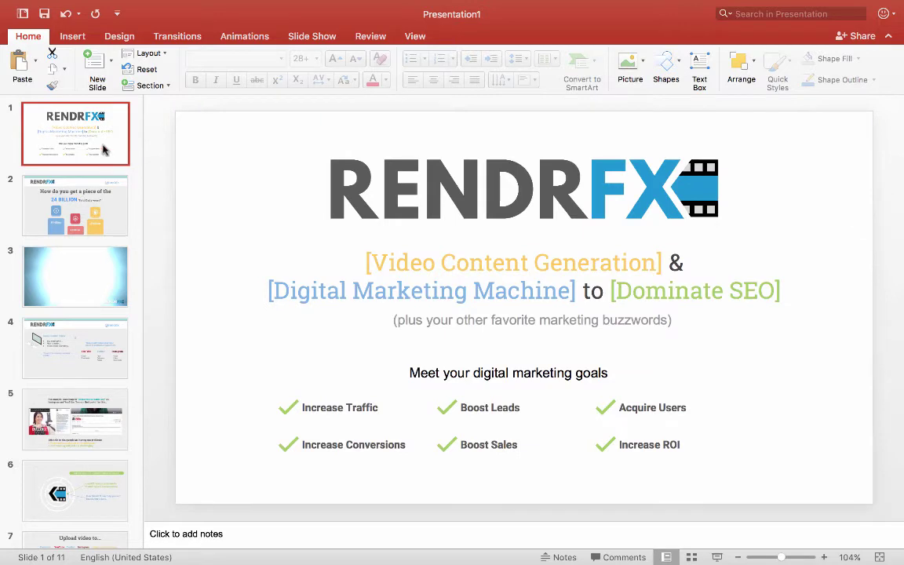
click(93, 67)
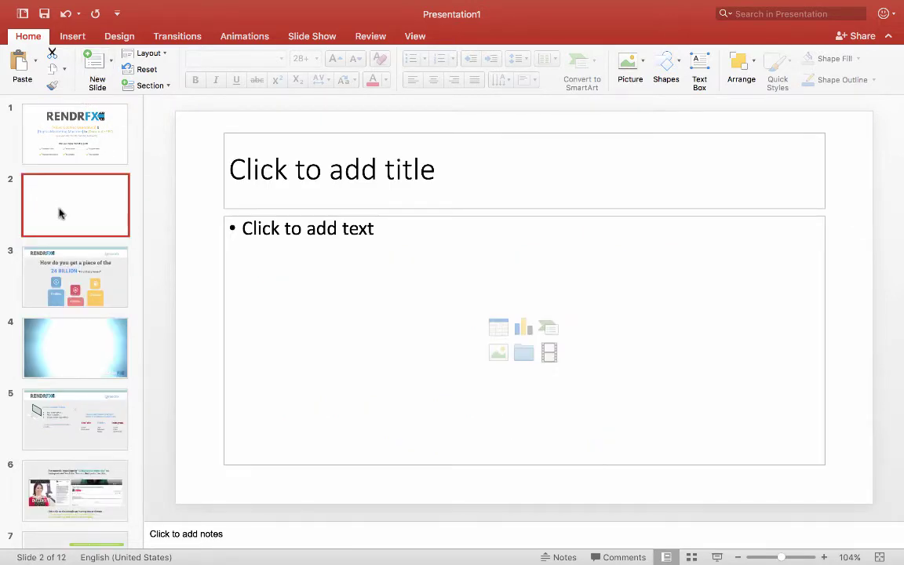
drag(59, 209, 69, 121)
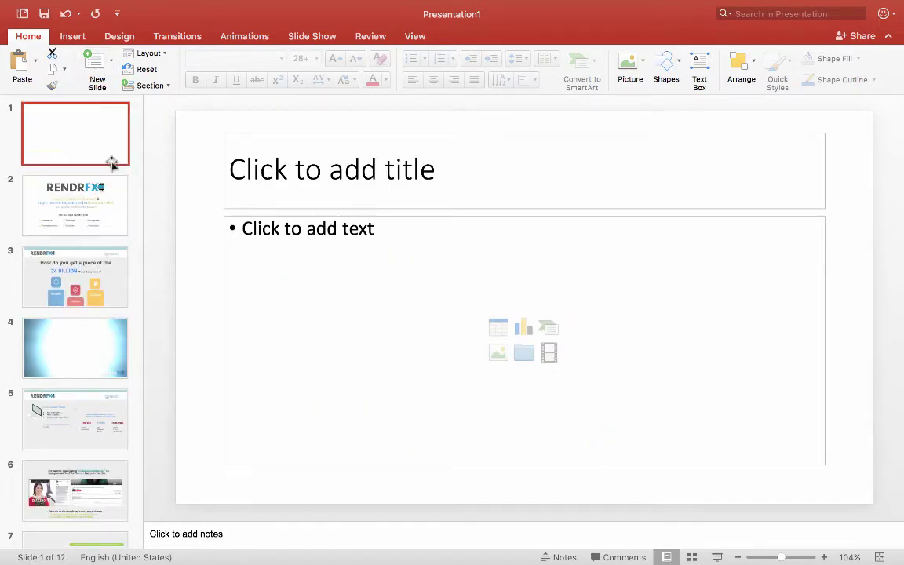
Delete the empty title and text placeholders from the new first slide.
click(210, 237)
key(super+a)
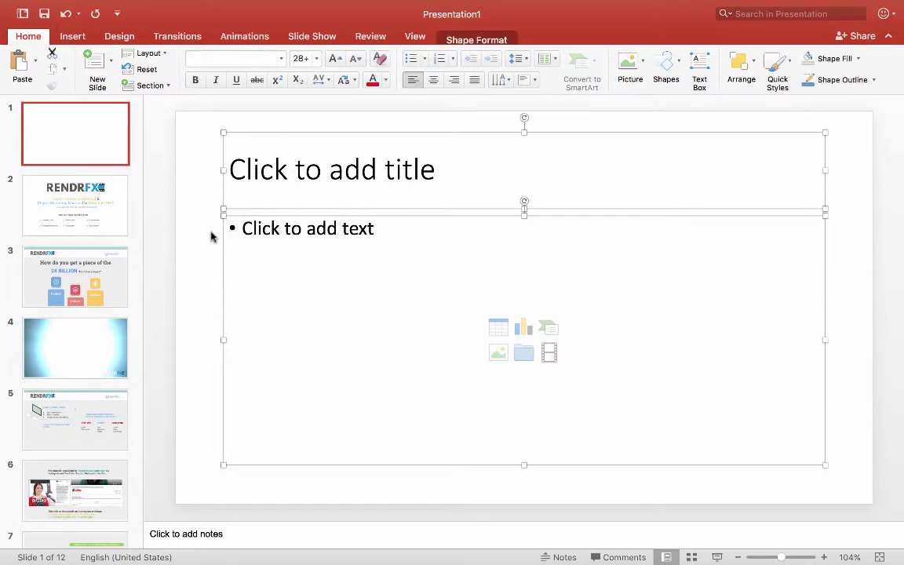
key(Delete)
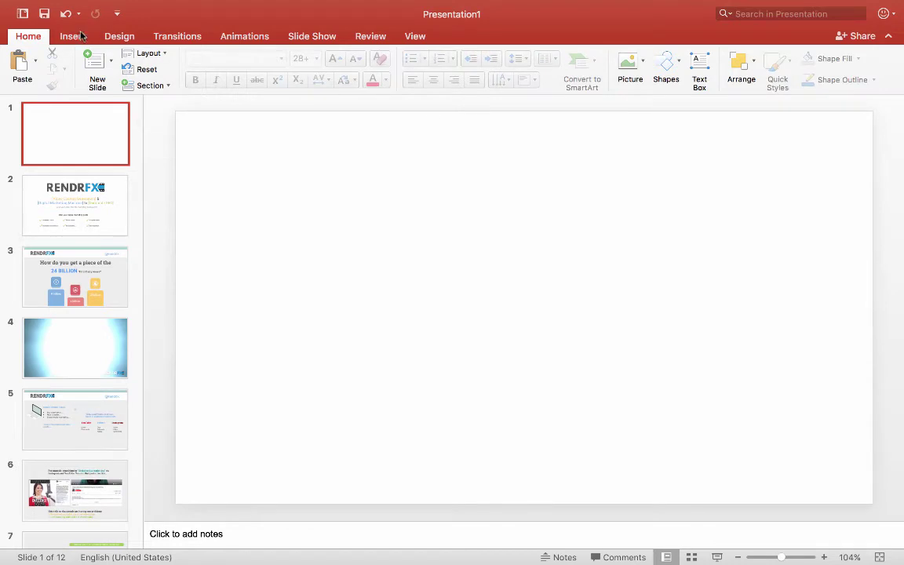
Insert the movie file Sunburst_preview_41gT_i2ab.mp4 from the Downloads folder on the blank first slide.
click(72, 33)
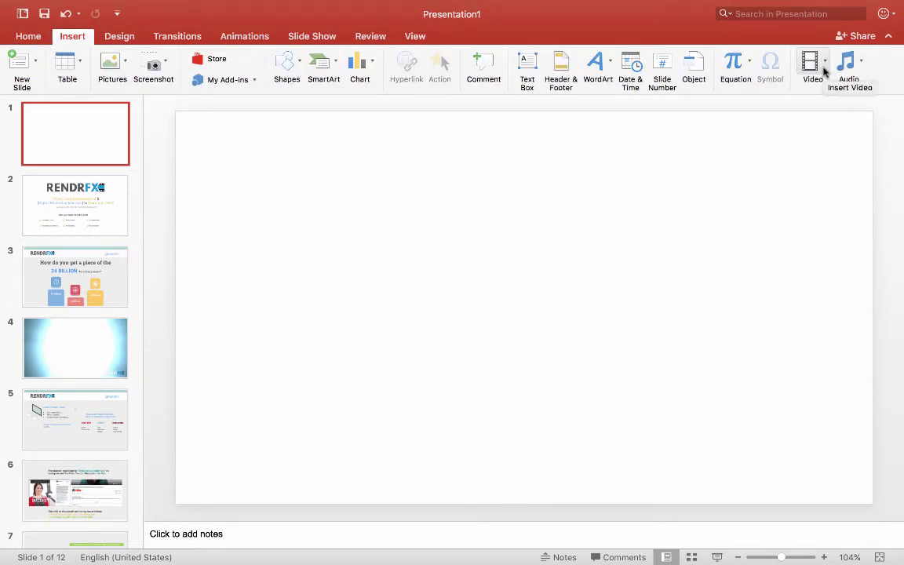
click(824, 70)
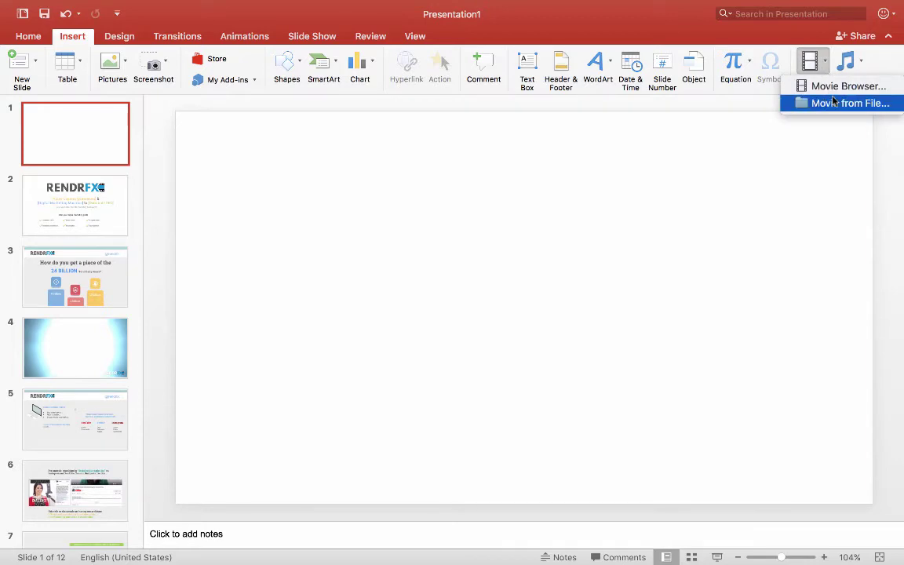
click(834, 102)
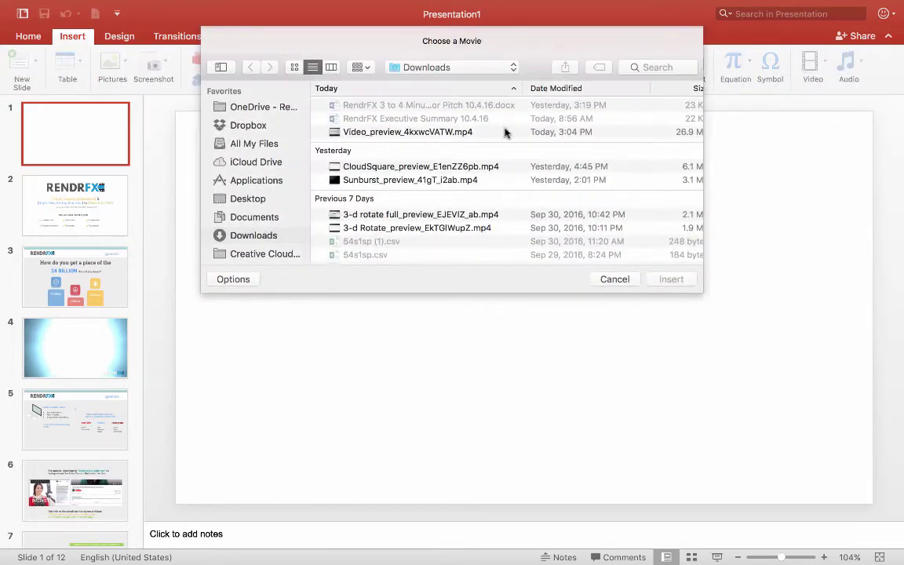
click(408, 181)
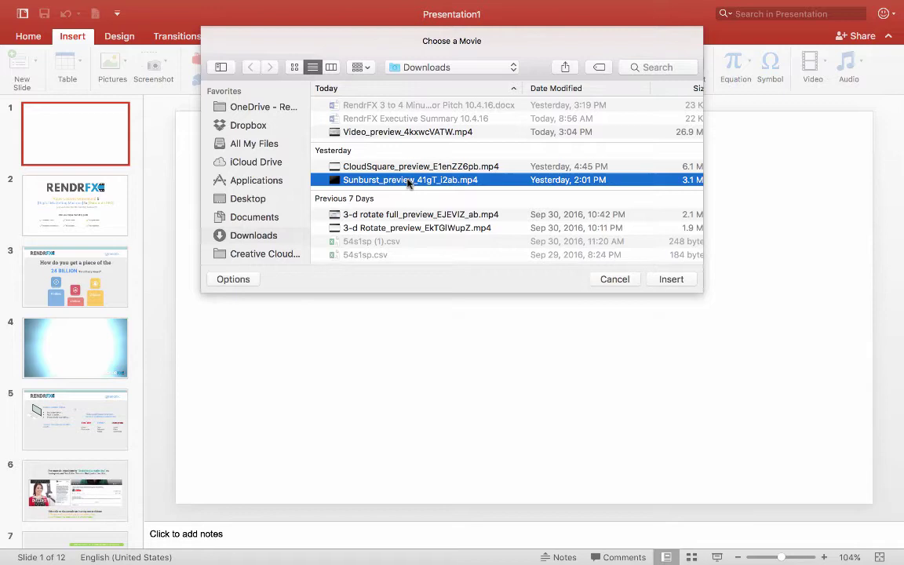
double_click(408, 181)
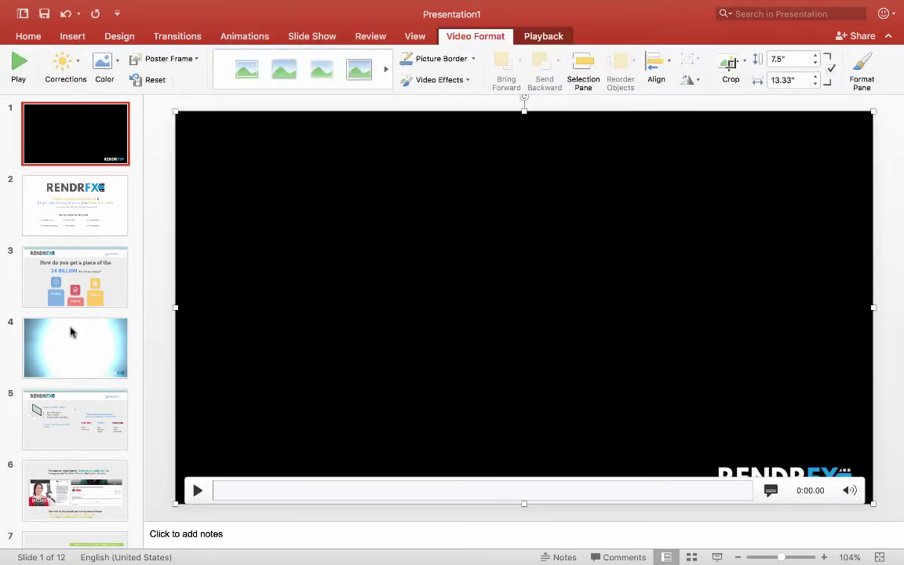
Preview the intro video on the first slide and review the slides up to the second video.
click(197, 490)
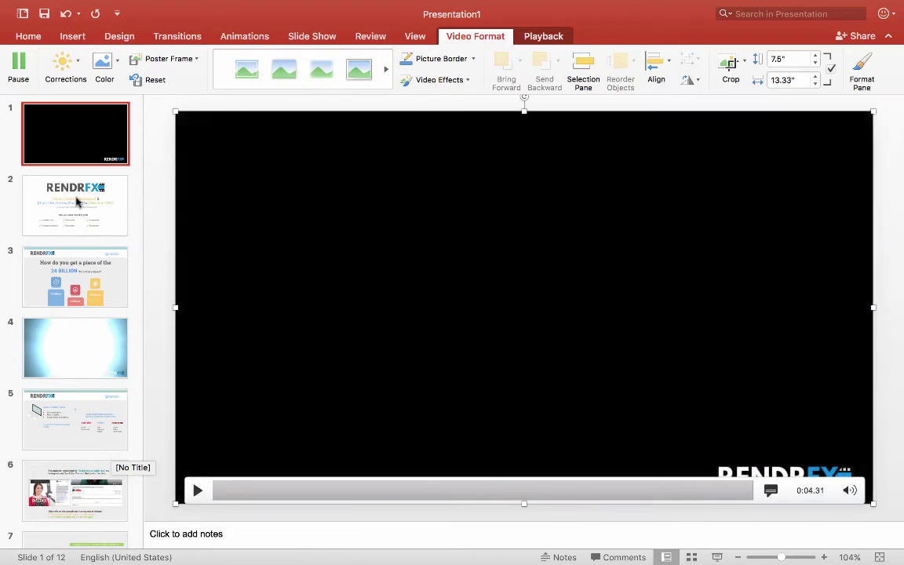
click(76, 200)
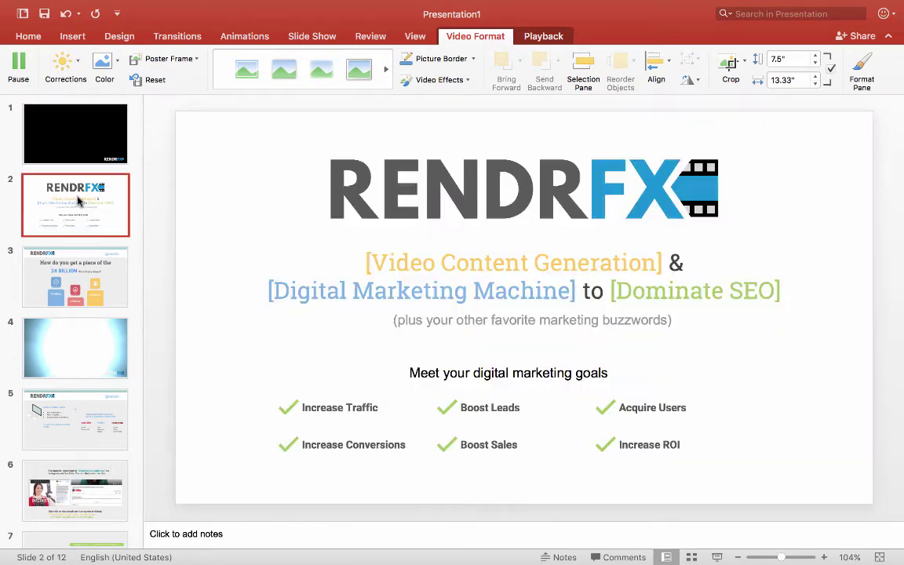
click(65, 281)
key(Down)
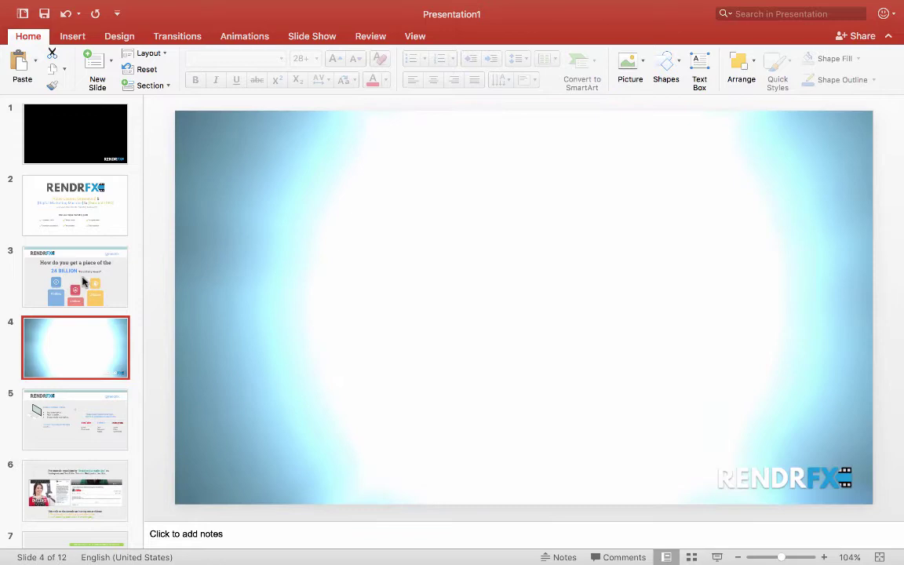
Add a new slide at the end, after the rocket sign-up slide, and delete its empty title and text placeholders.
scroll(89, 294, down, 10)
click(71, 508)
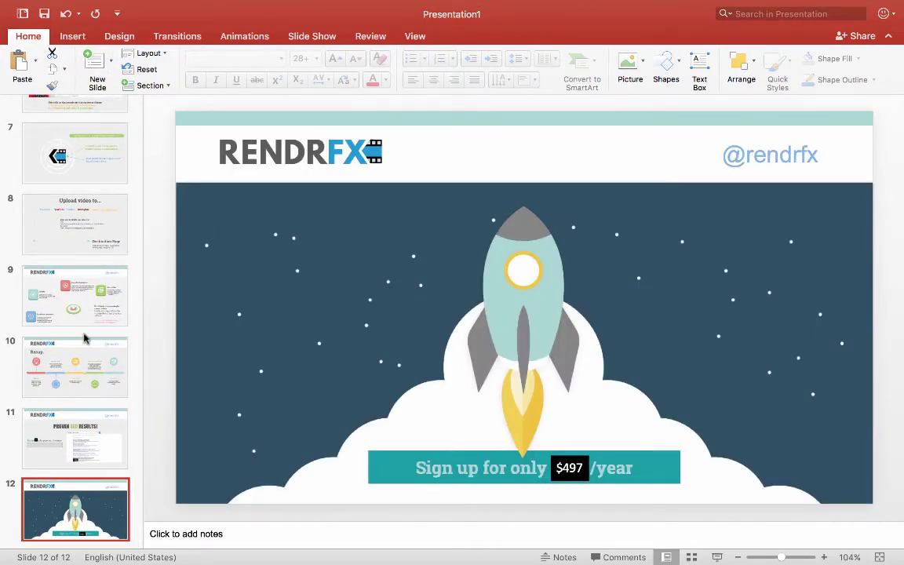
click(95, 63)
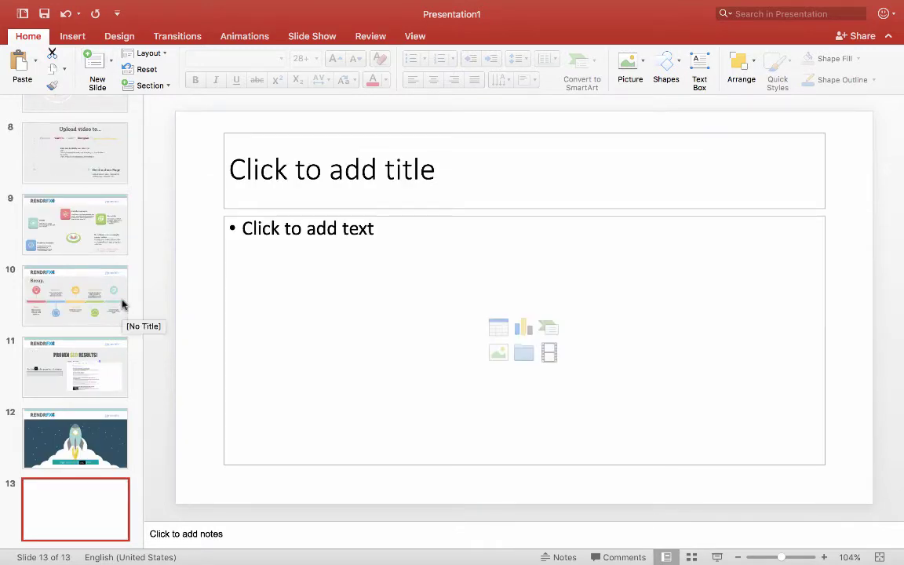
key(super+a)
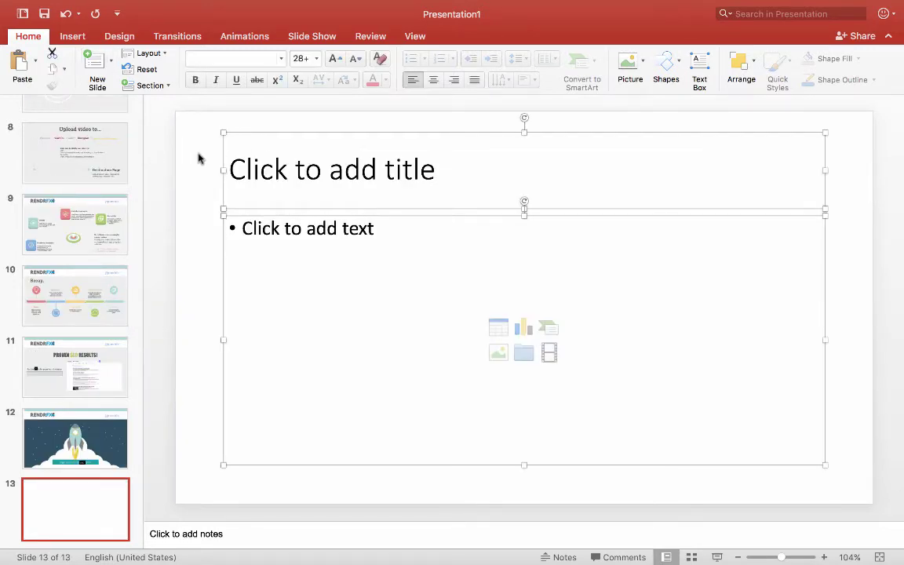
key(BackSpace)
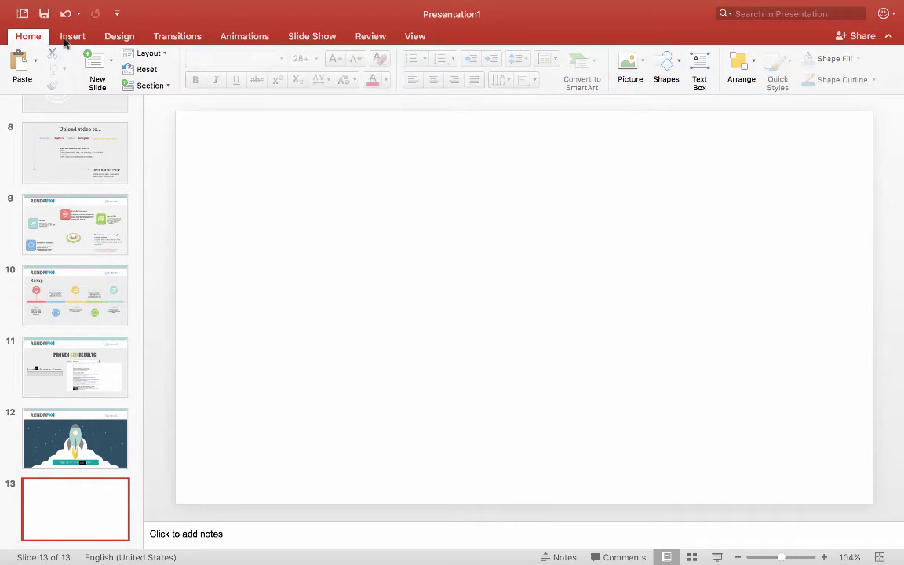
Insert the movie file CloudSquare_preview_E1enZZ6pb.mp4 from the Downloads folder on the blank last slide and preview it.
click(69, 37)
click(824, 72)
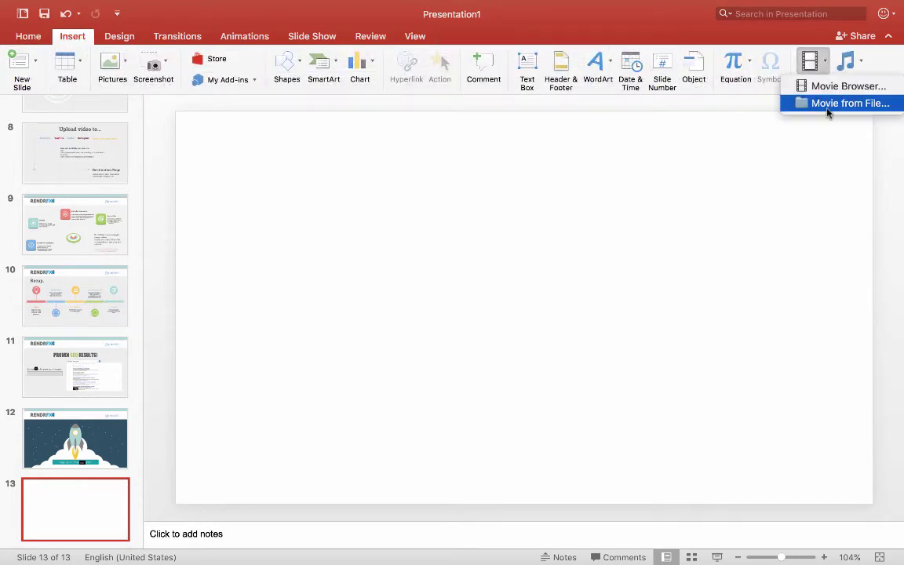
click(827, 106)
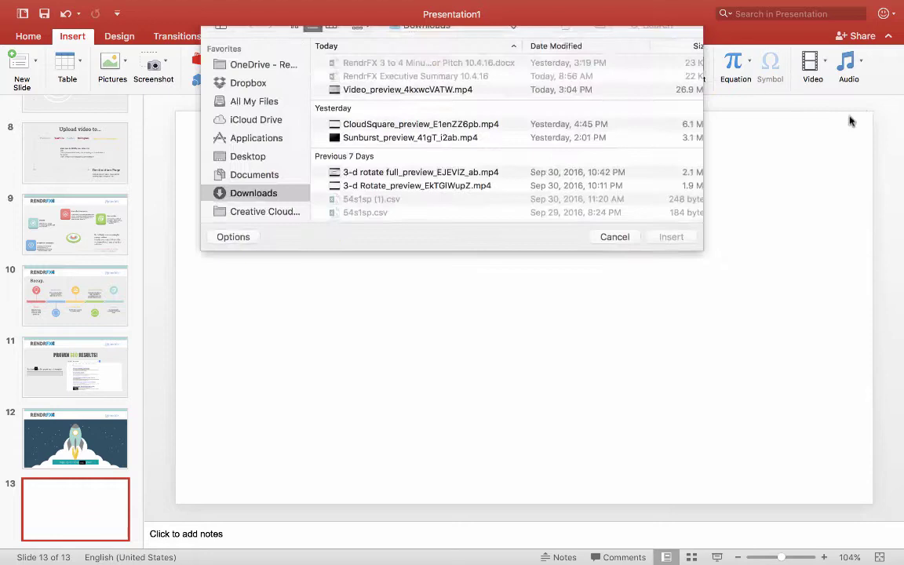
click(440, 167)
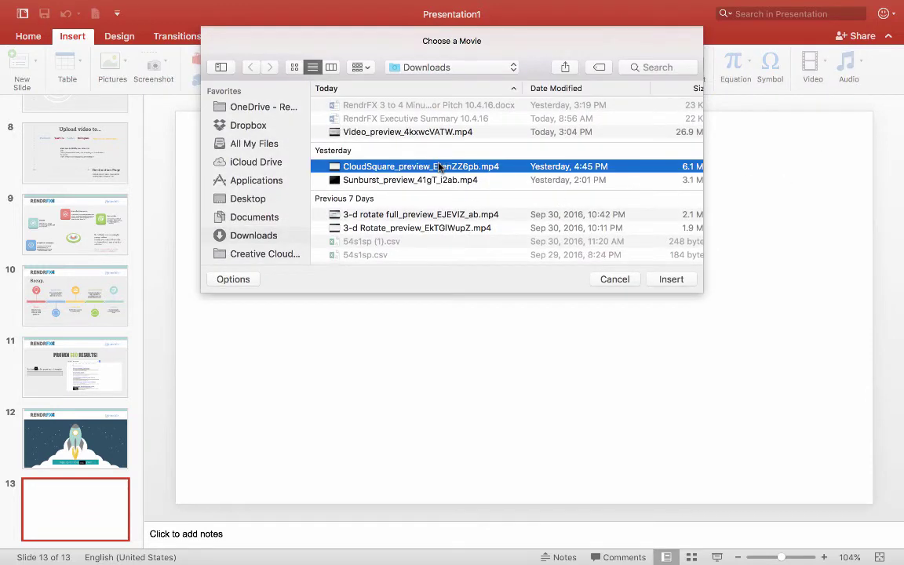
double_click(440, 167)
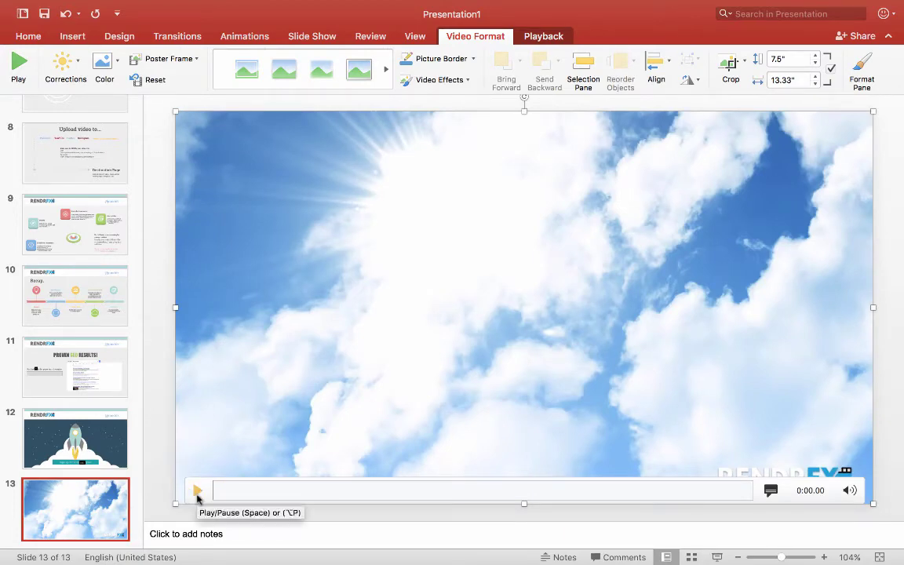
click(197, 492)
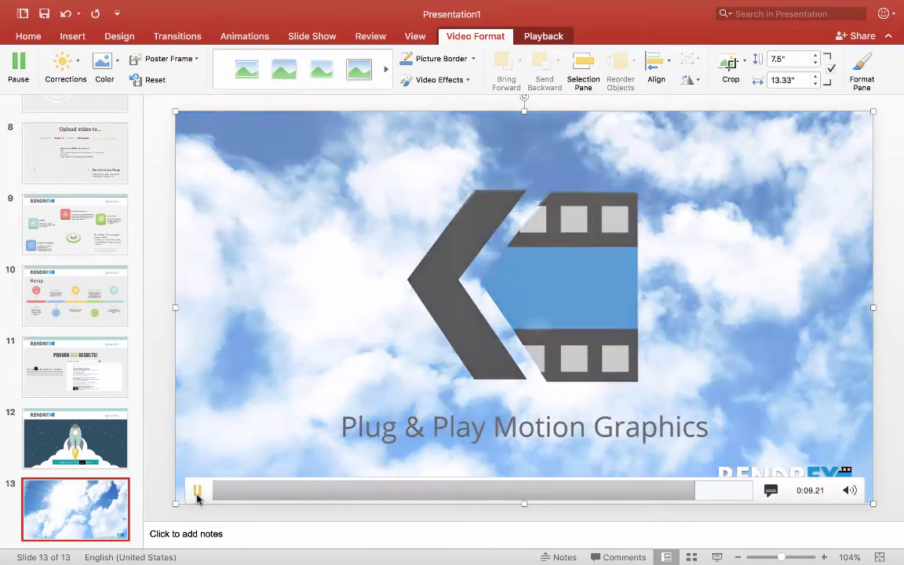
Return to the intro video slide at the start of the presentation and show the slide show playback options.
scroll(63, 296, up, 3)
scroll(62, 296, up, 5)
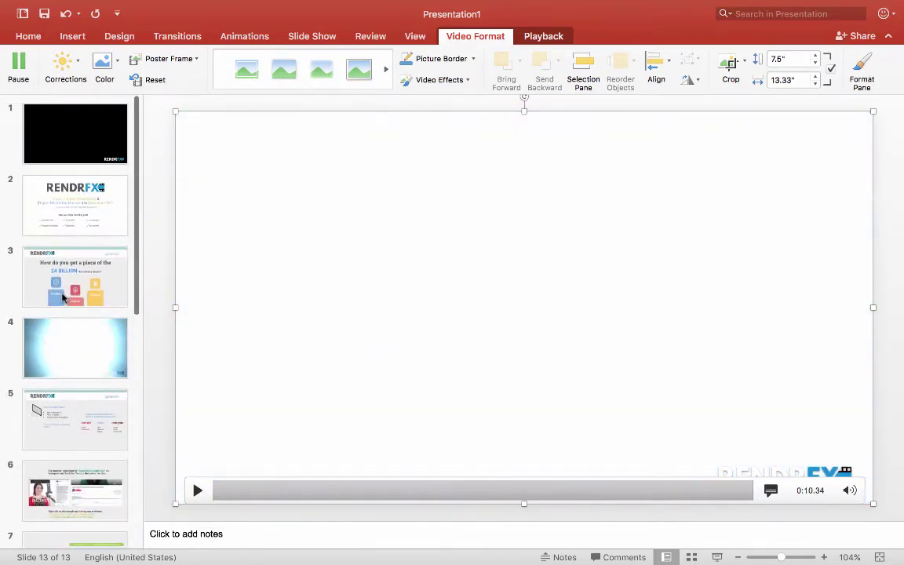
click(101, 137)
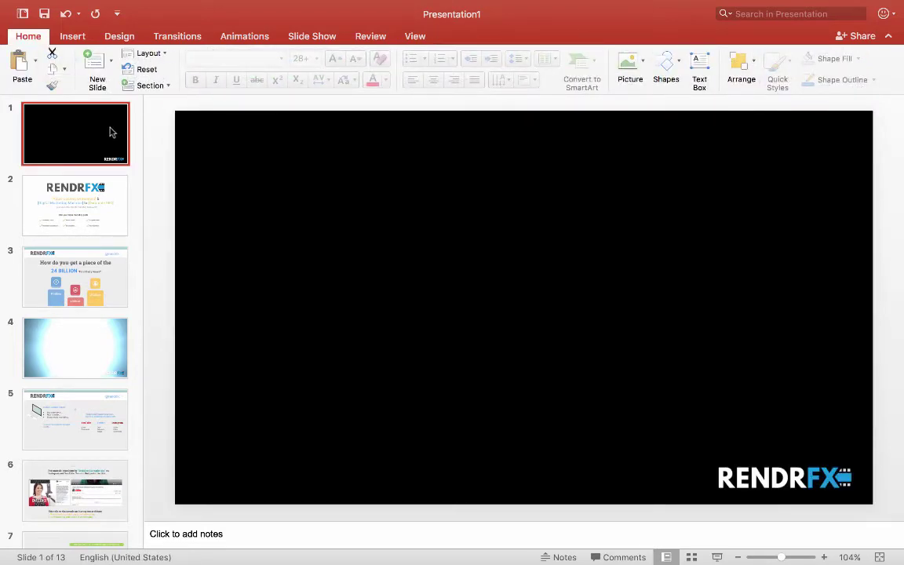
click(306, 38)
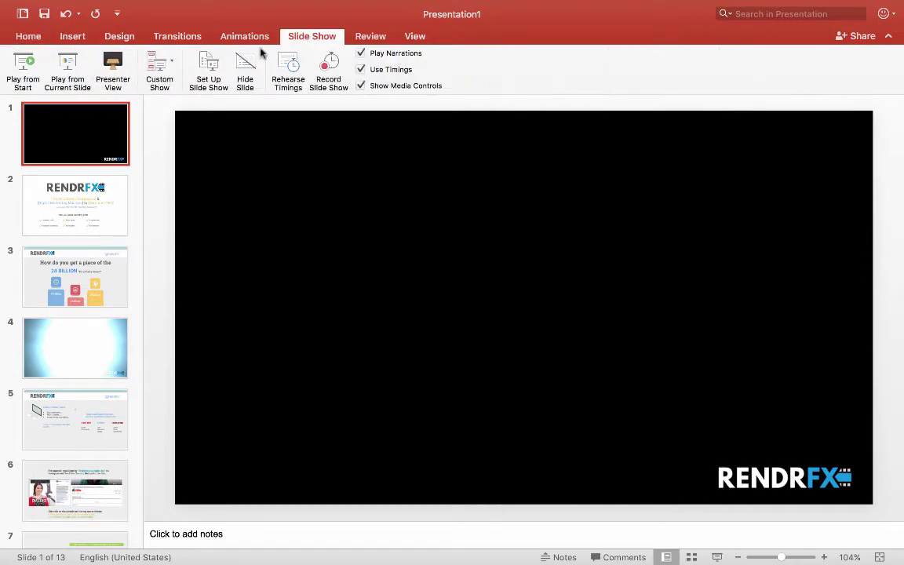